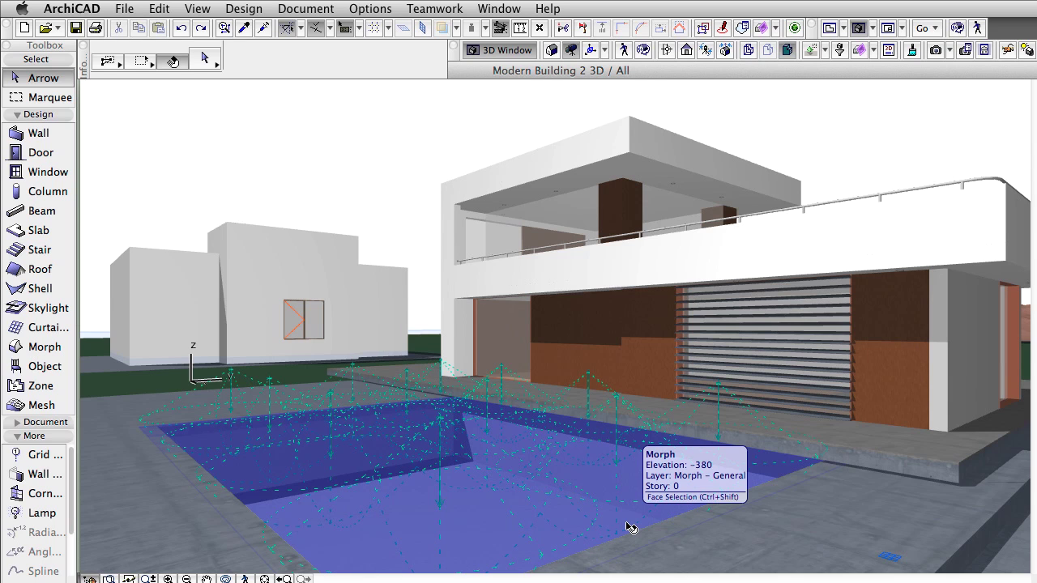
# Open the surface settings of the pool's water morph and examine the transparency and reflection channels, including the Fresnel gradient.
pyautogui.click(630, 527)
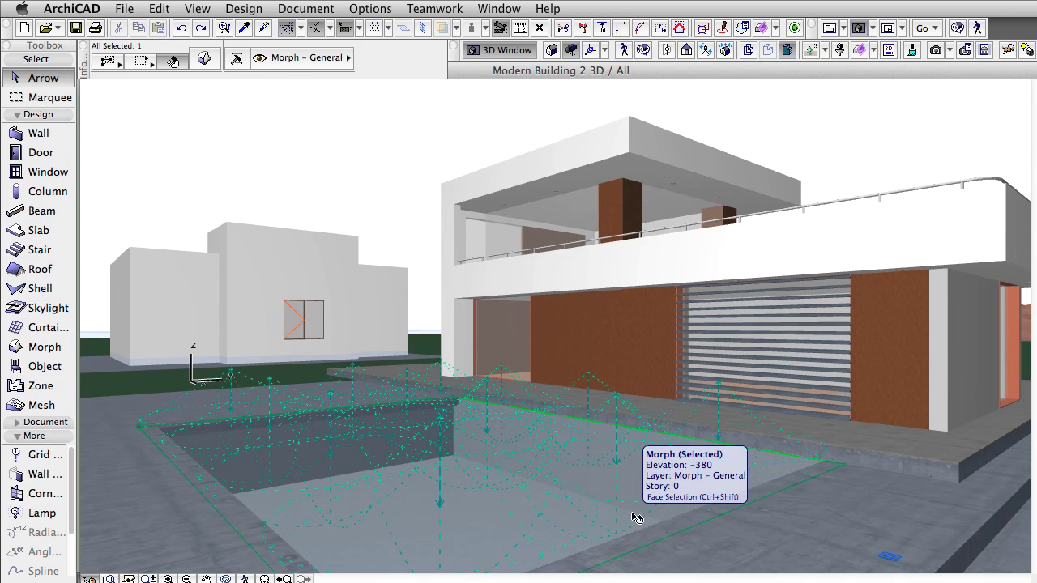
pyautogui.click(911, 50)
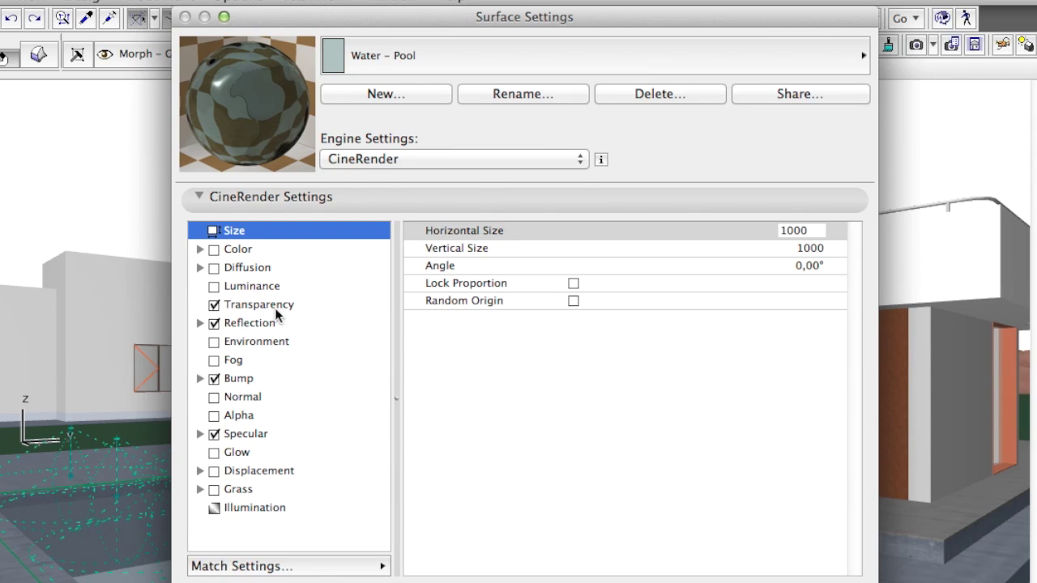
pyautogui.click(275, 308)
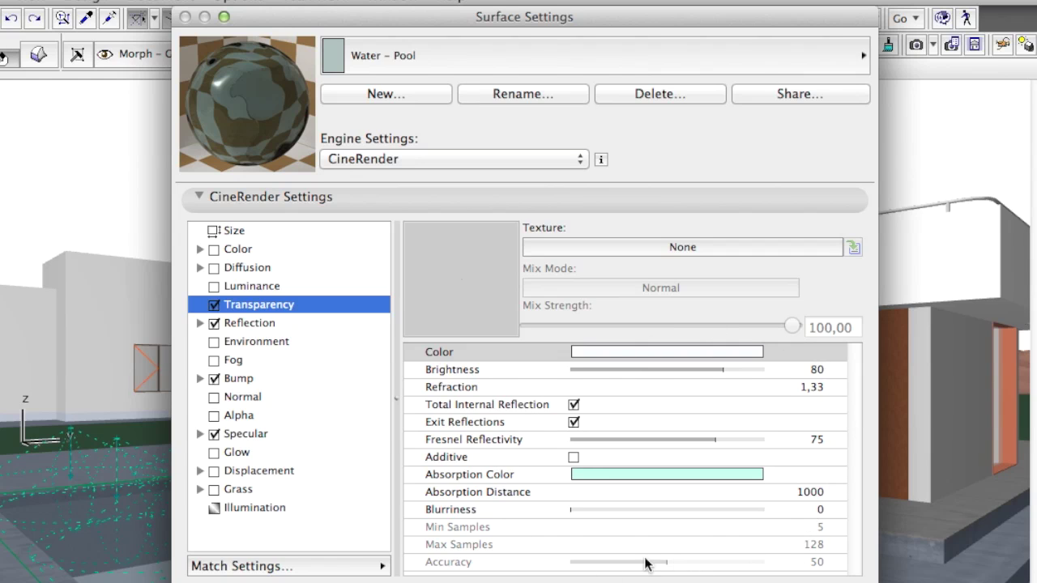
pyautogui.click(272, 324)
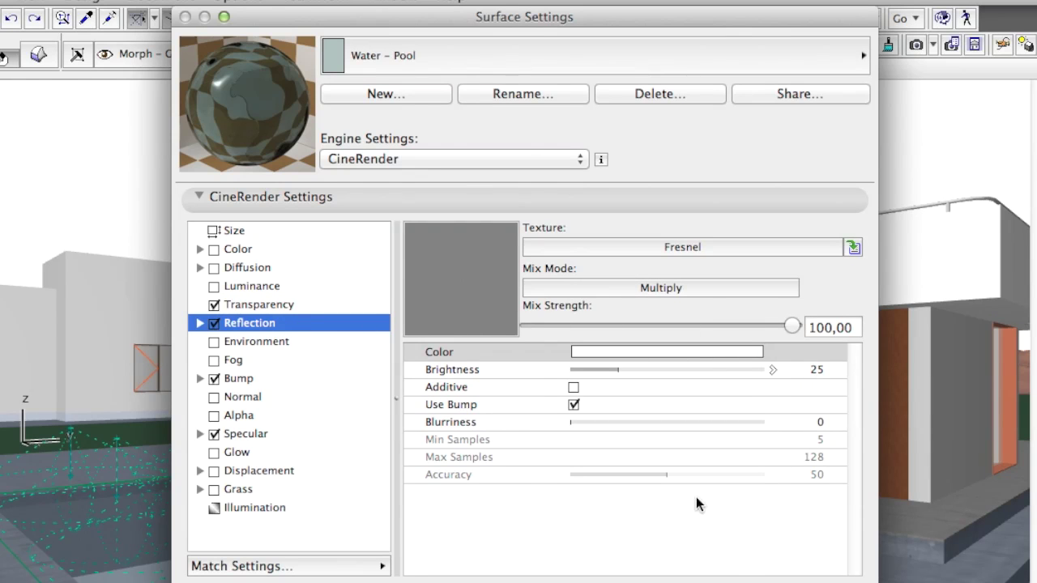
pyautogui.click(199, 323)
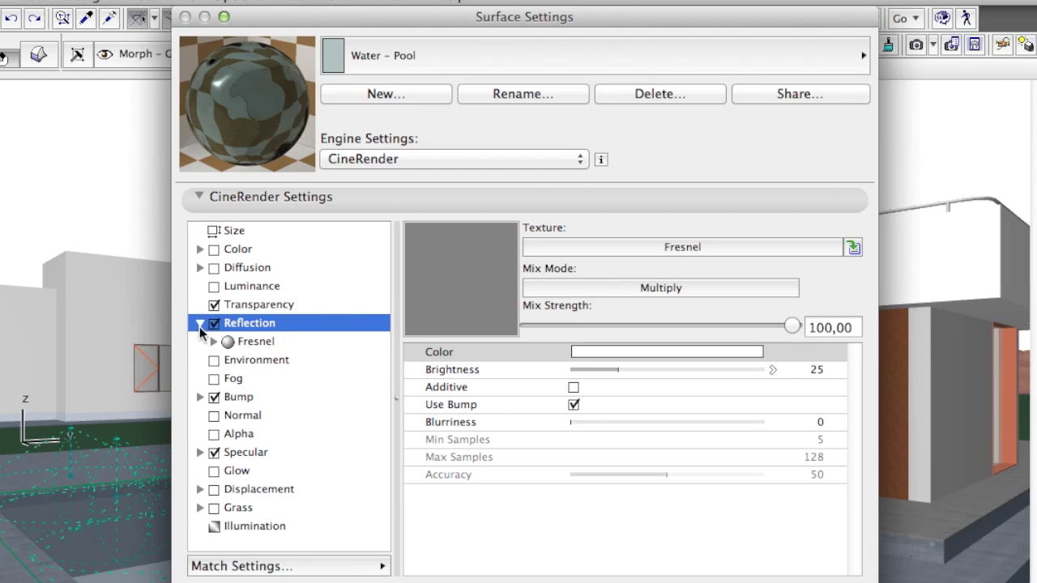
pyautogui.click(272, 345)
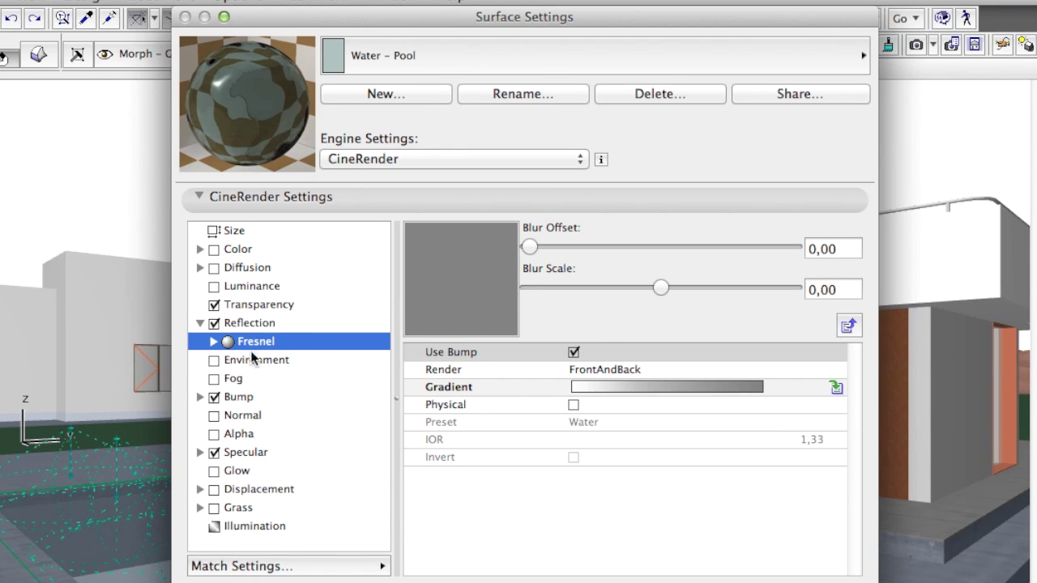
pyautogui.click(213, 342)
pyautogui.click(290, 361)
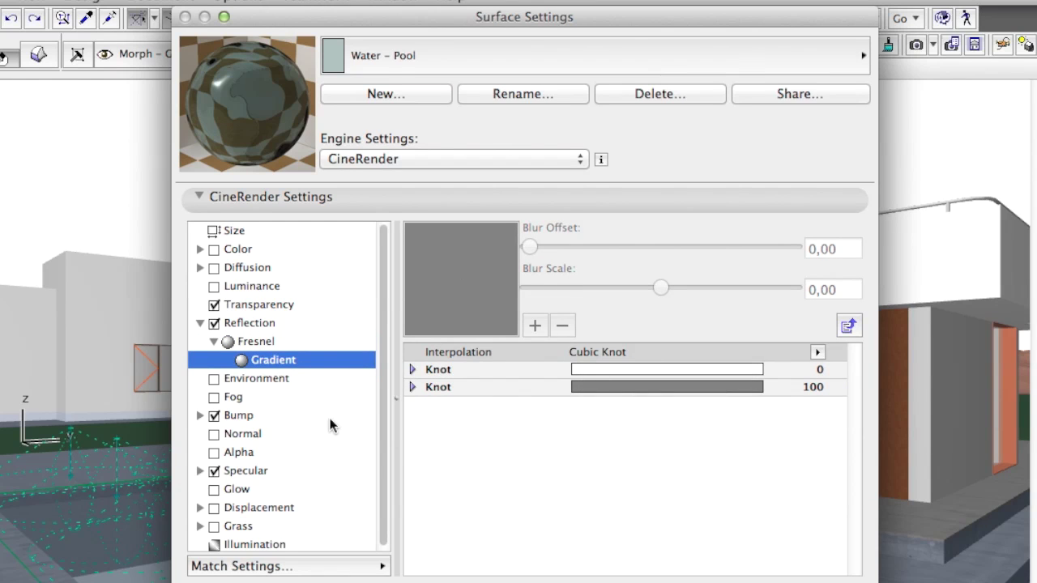
# Examine the specular channel of the Water - Pool surface and its Normal Direction shader.
pyautogui.click(268, 472)
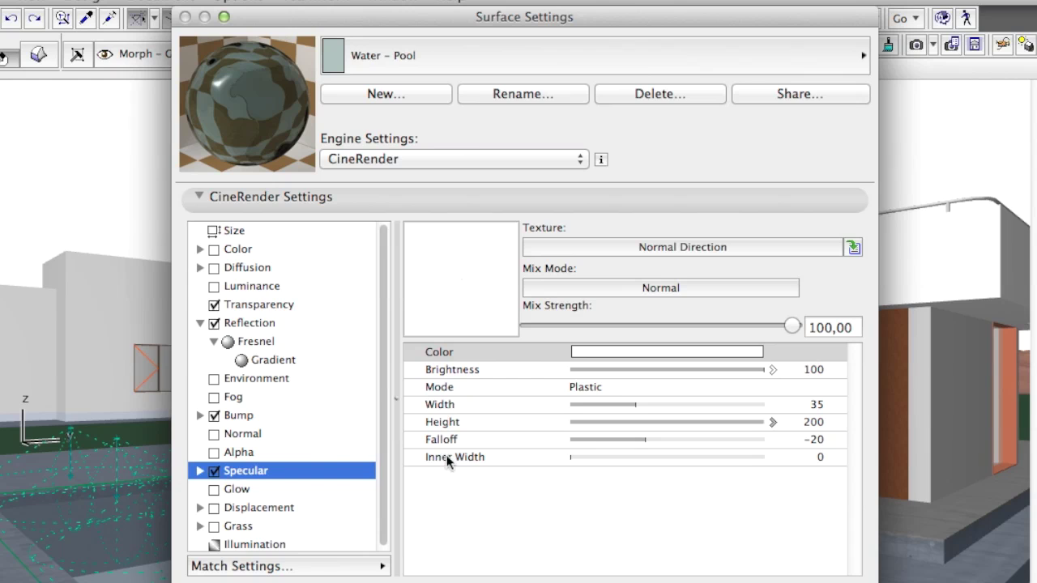
pyautogui.click(200, 472)
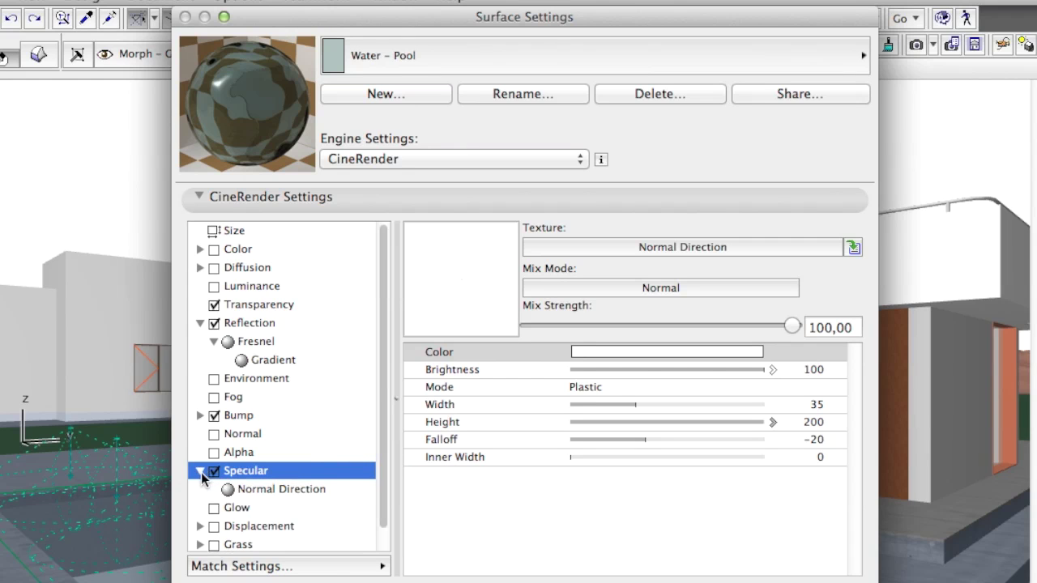
pyautogui.click(325, 491)
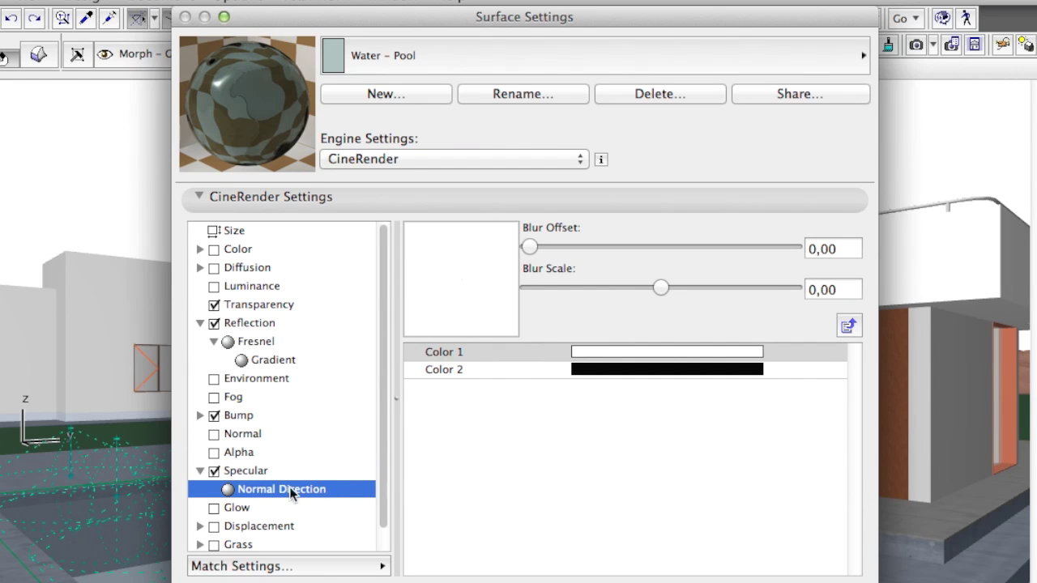
# Examine the bump channel of the Water - Pool surface and its Noise shader parameters, including the relative scale.
pyautogui.click(200, 415)
pyautogui.click(256, 420)
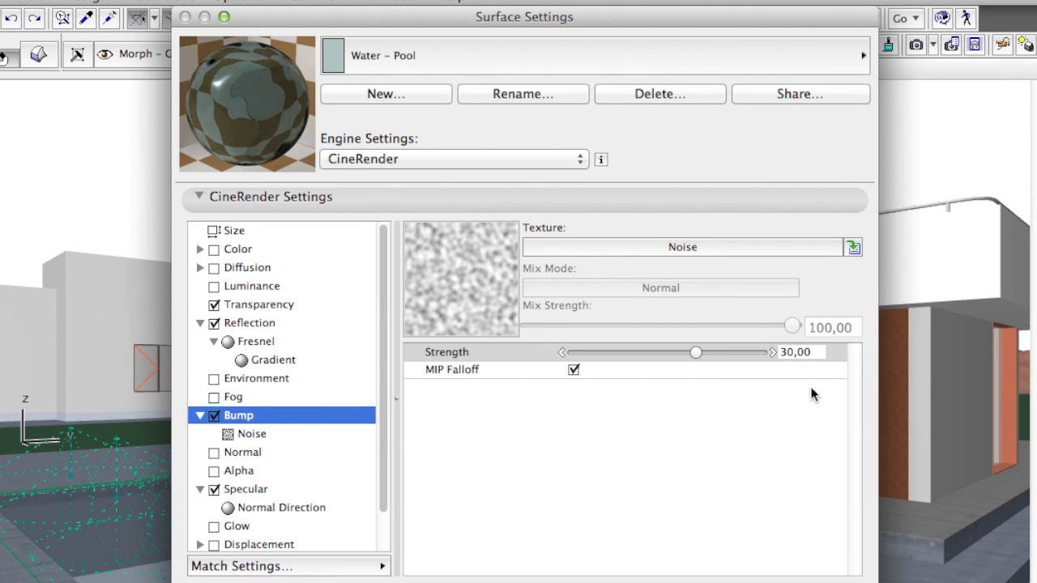
pyautogui.click(267, 434)
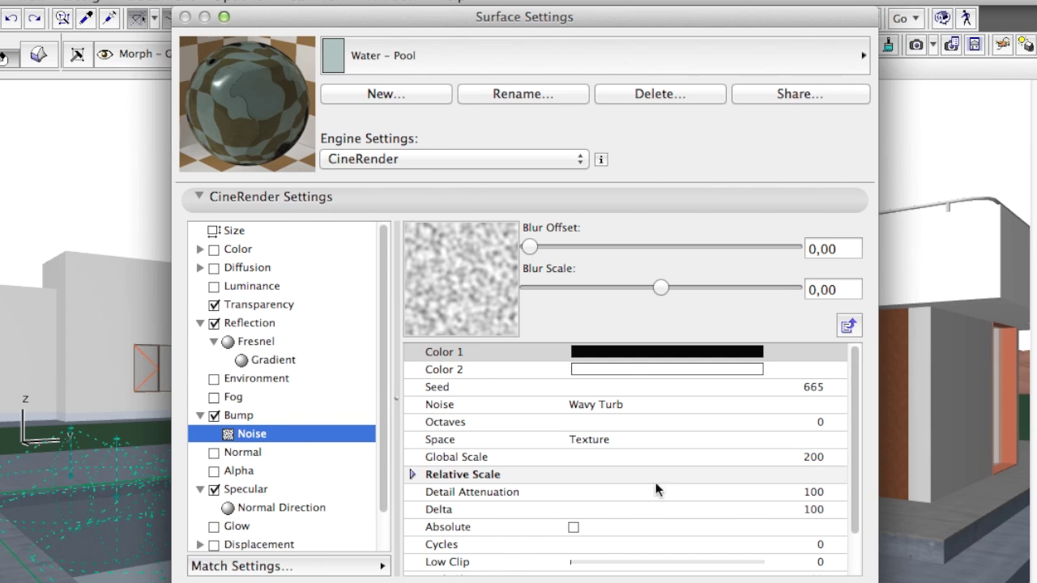
pyautogui.moveTo(854, 443); pyautogui.dragTo(851, 492)
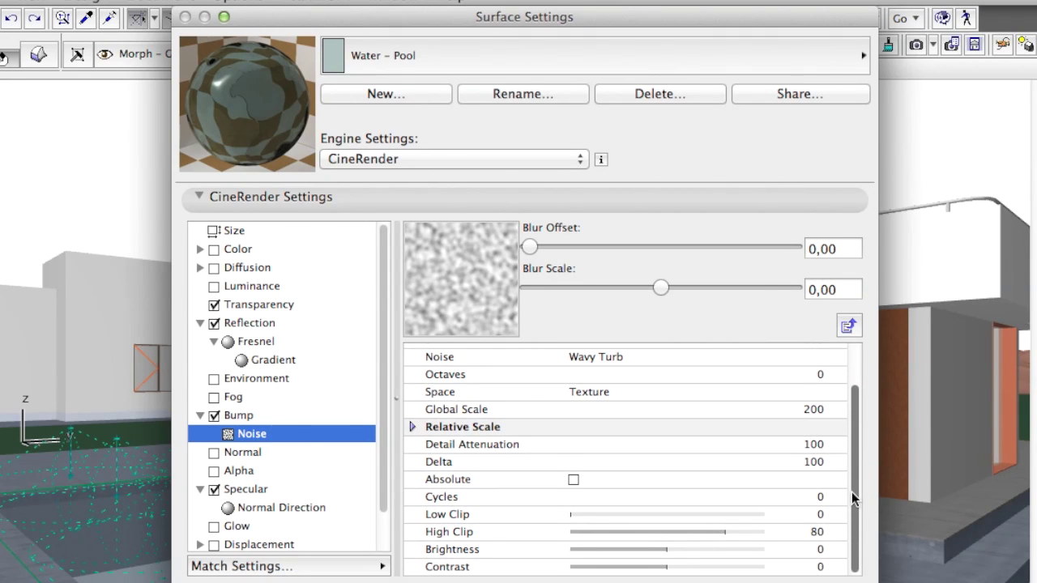
pyautogui.click(411, 427)
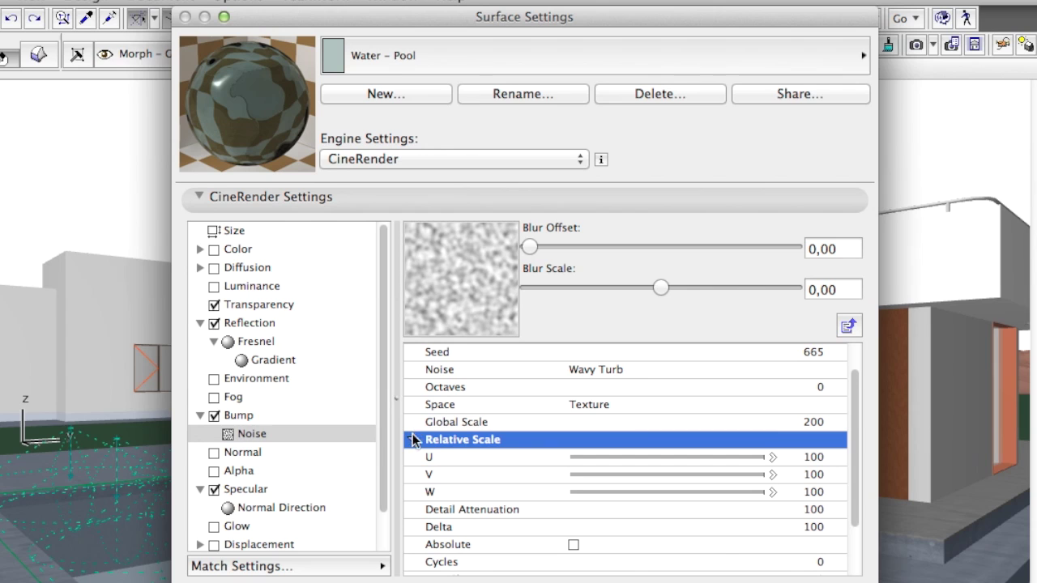
pyautogui.click(413, 439)
pyautogui.scroll(1, 414, 440)
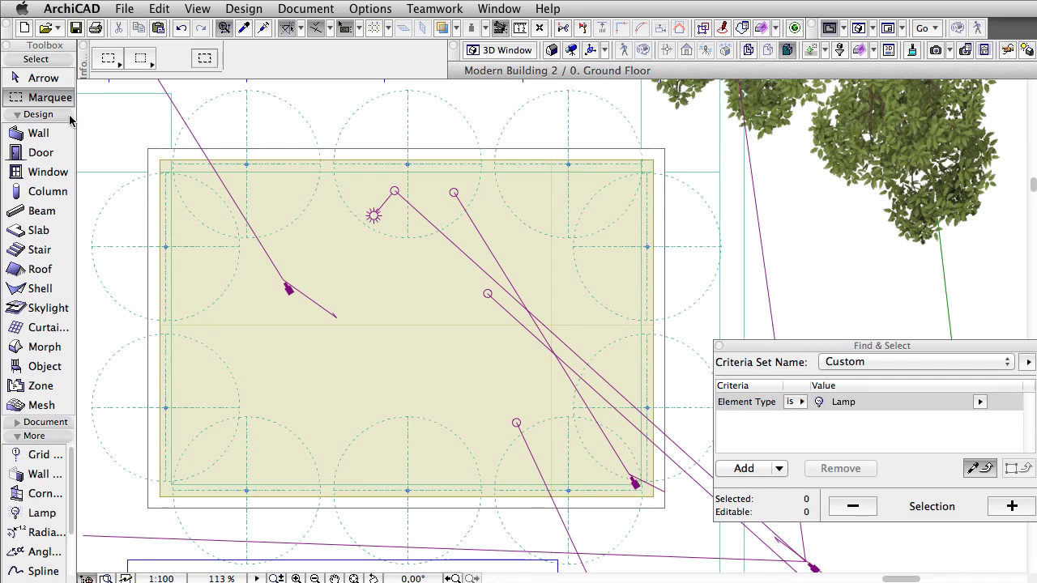
# Draw a marquee around the pool on the ground floor plan and select the lamps partially inside it.
pyautogui.moveTo(127, 127)
pyautogui.mouseDown()
pyautogui.moveTo(606, 440)
pyautogui.moveTo(679, 528)
pyautogui.mouseUp()
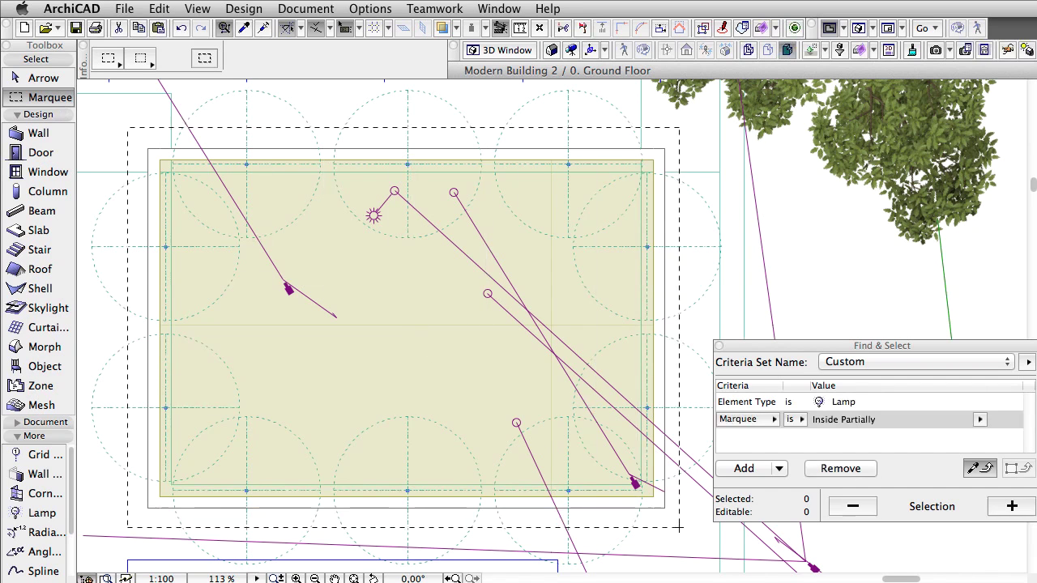
pyautogui.click(1012, 507)
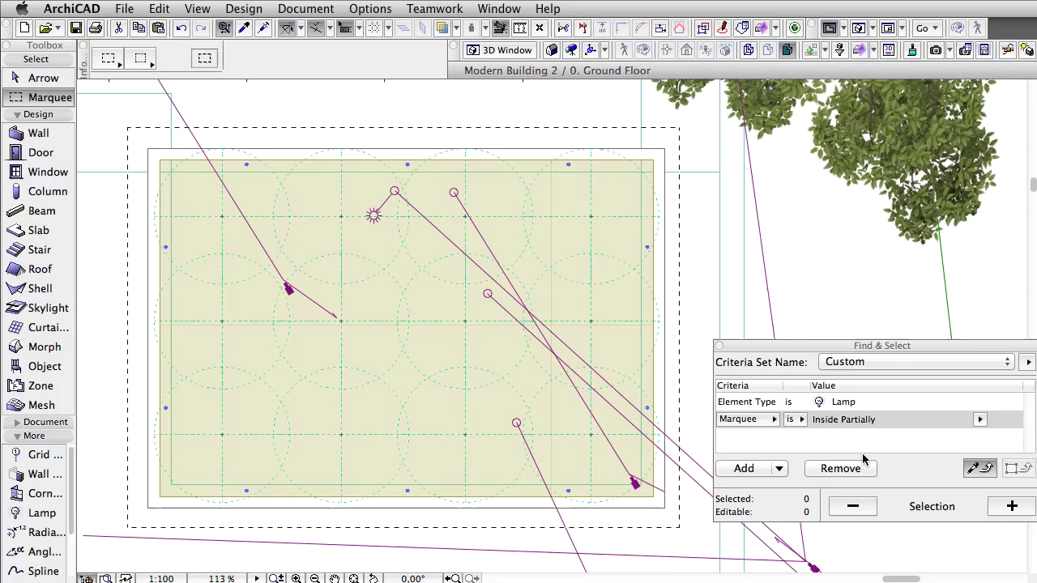
pyautogui.click(1009, 507)
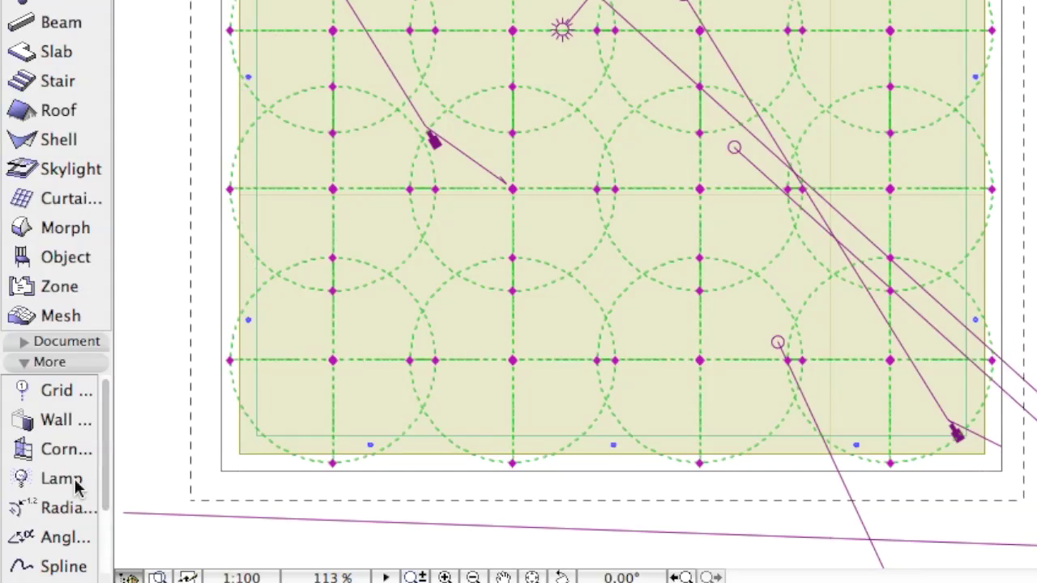
# Open the settings of the selected lamps and show their caustics parameters.
pyautogui.doubleClick(74, 479)
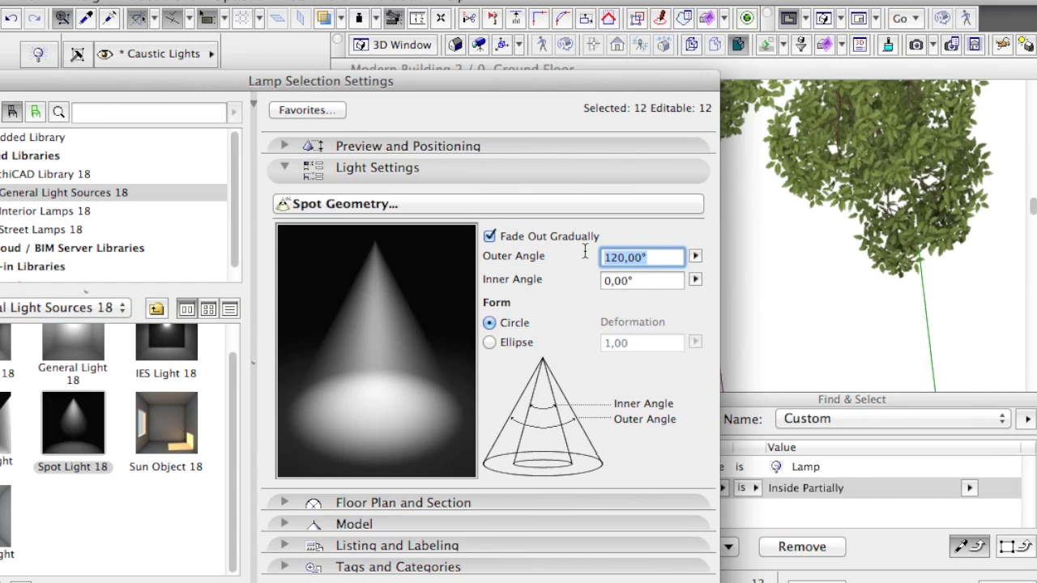
pyautogui.click(695, 258)
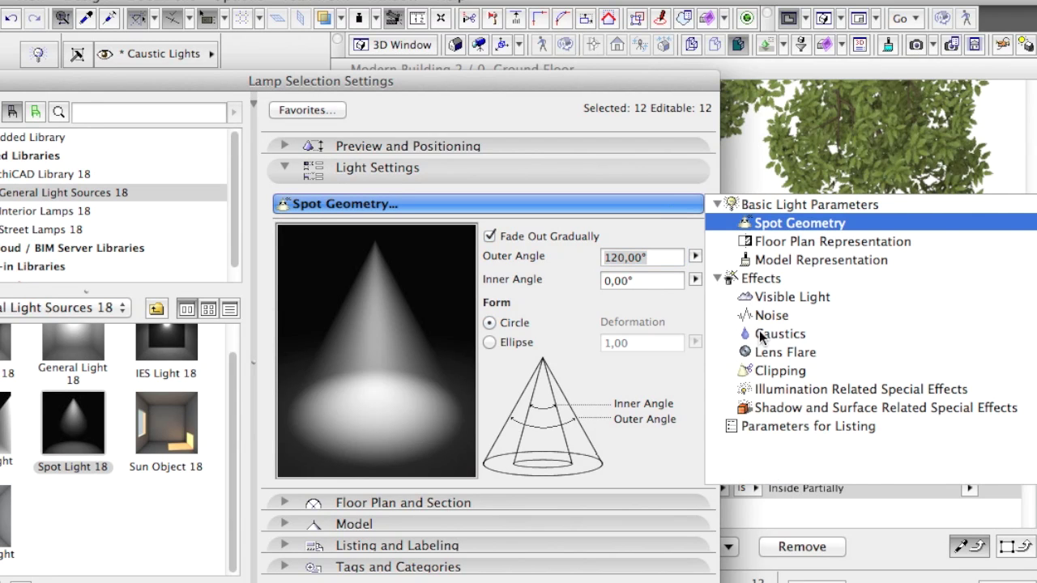
pyautogui.click(762, 337)
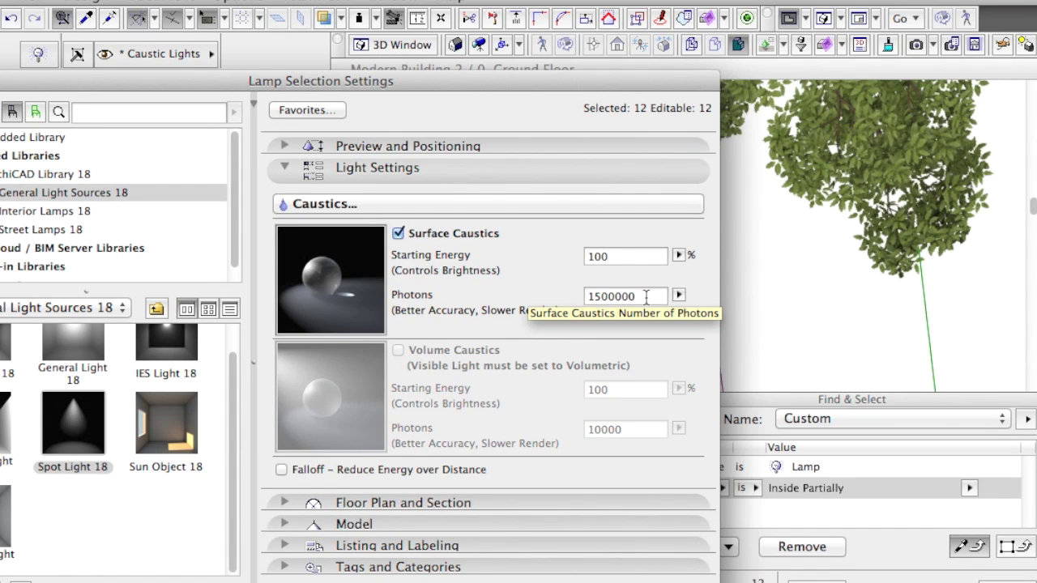
# Try 10000 photons for the lamps' surface caustics, and set the value back to 1500000.
pyautogui.doubleClick(645, 297)
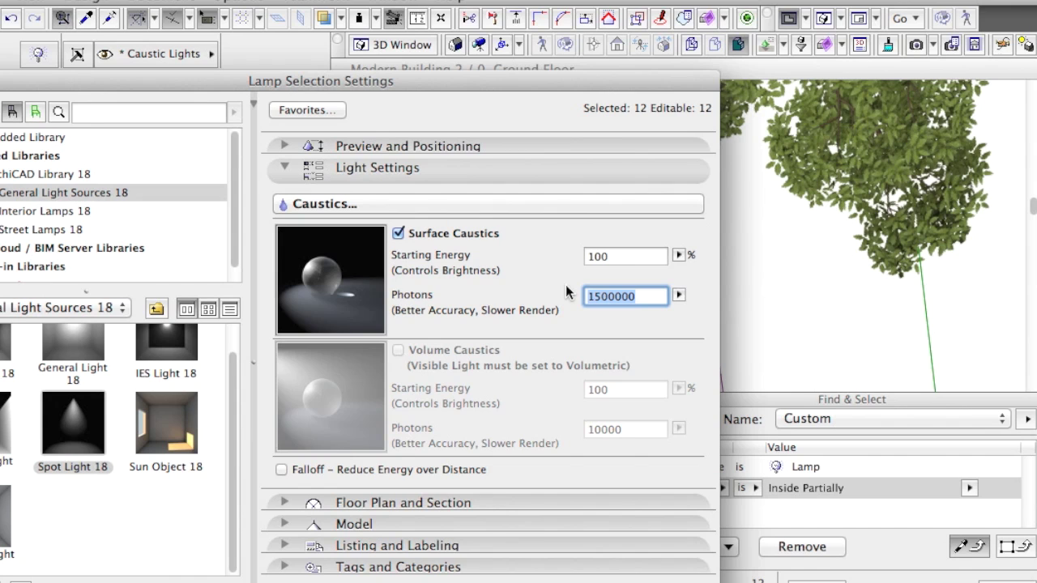
pyautogui.write('10000')
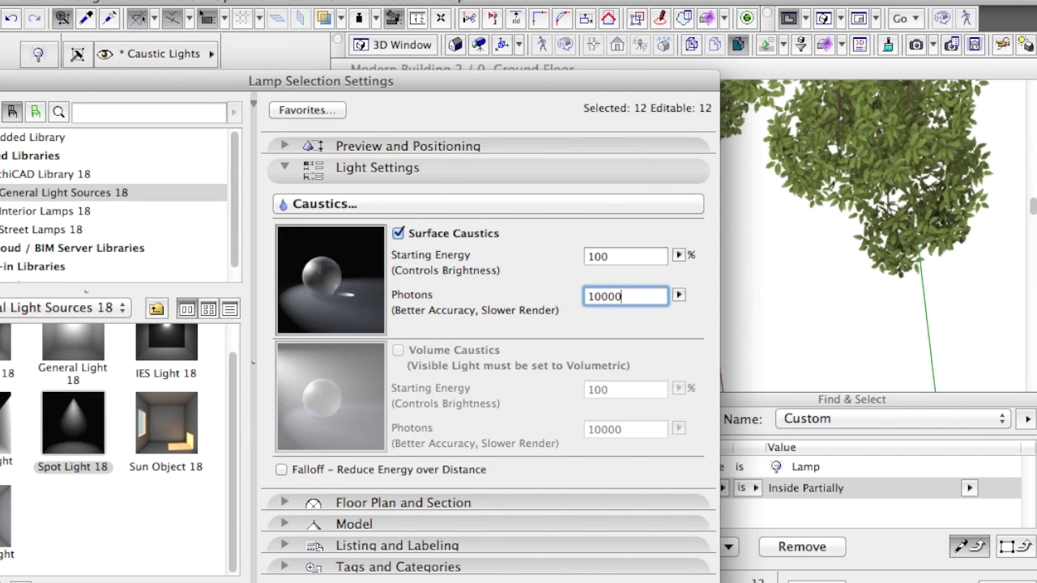
pyautogui.moveTo(645, 296); pyautogui.dragTo(584, 288)
pyautogui.write('1500000')
pyautogui.press('Tab')
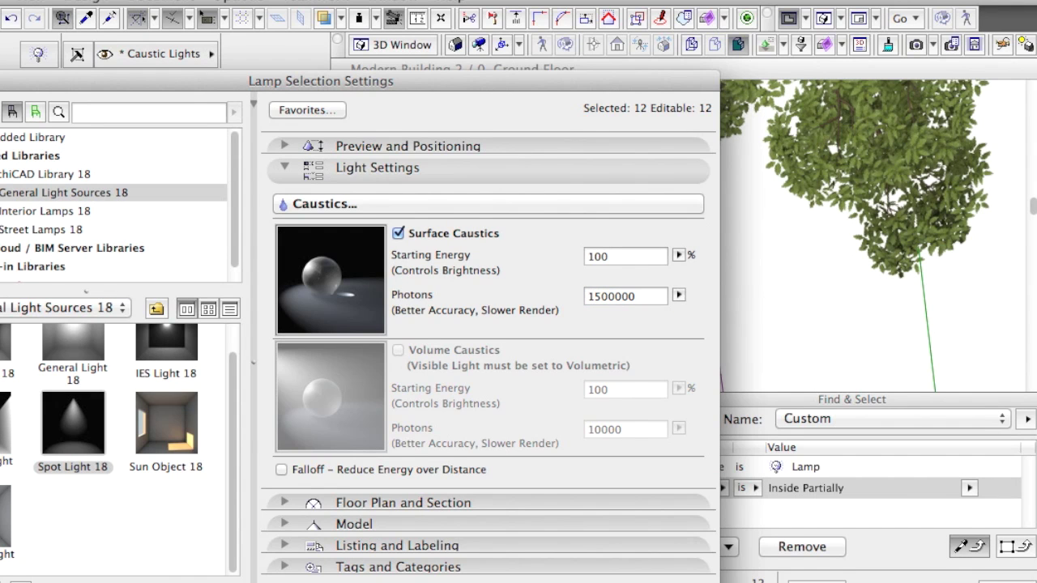
# Make the selected lamps ignore both the diffuse channel and the specular channel of surfaces.
pyautogui.click(671, 210)
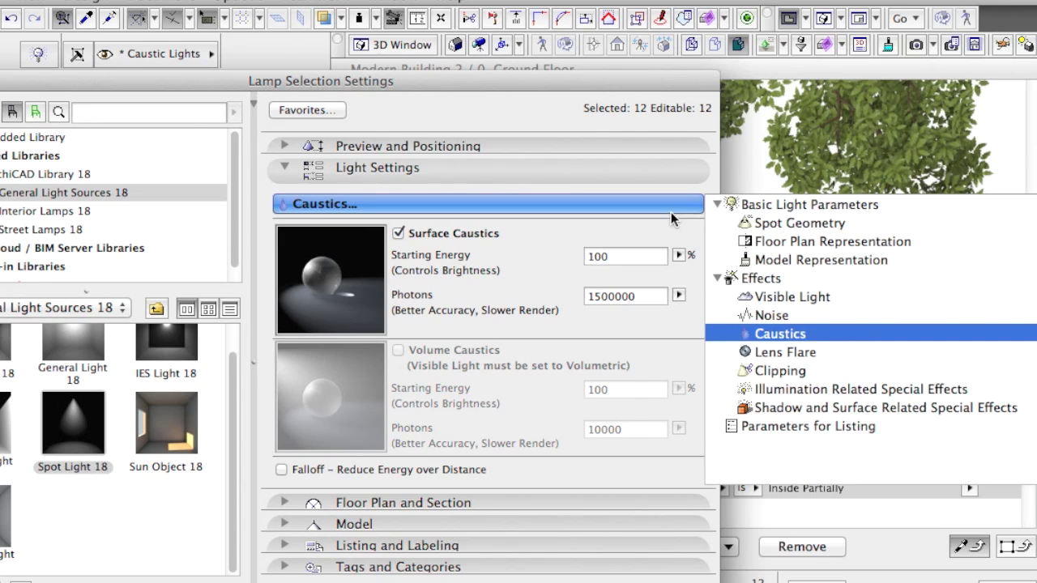
pyautogui.click(810, 407)
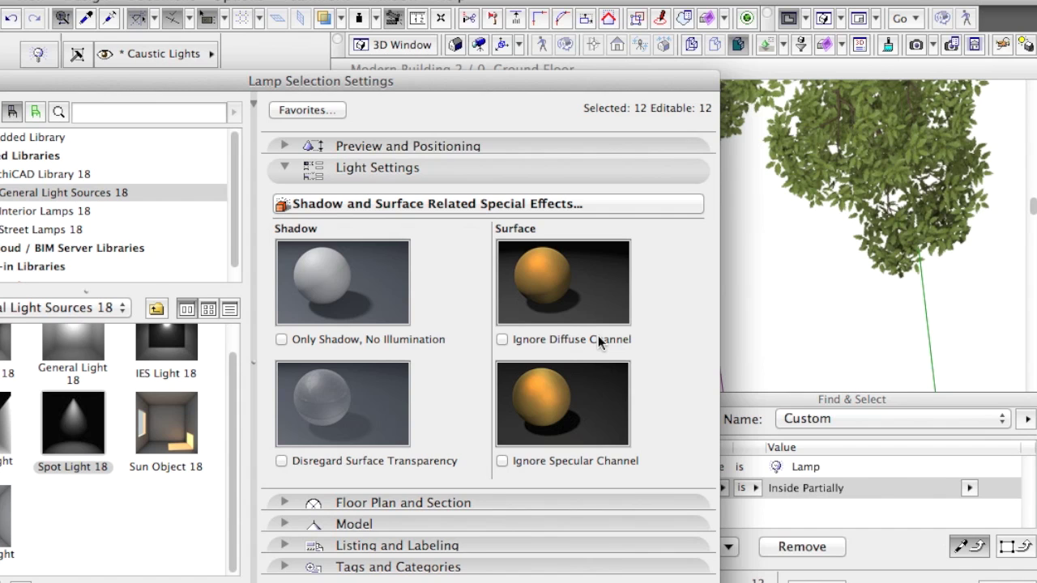
pyautogui.click(597, 339)
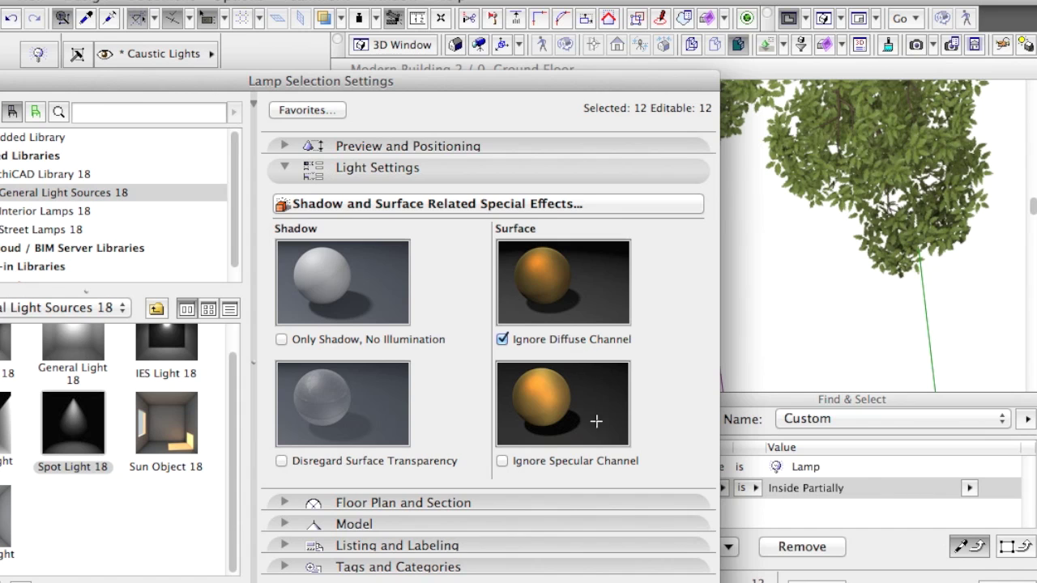
pyautogui.click(595, 461)
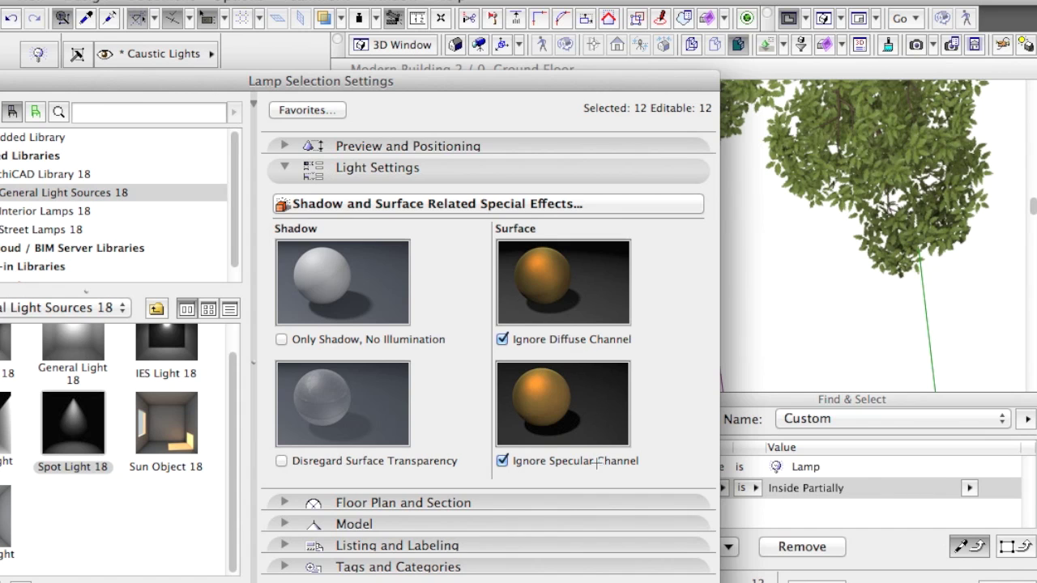
# Turn off Use Global Illumination in the illumination-related special effects of the selected lamps.
pyautogui.click(693, 209)
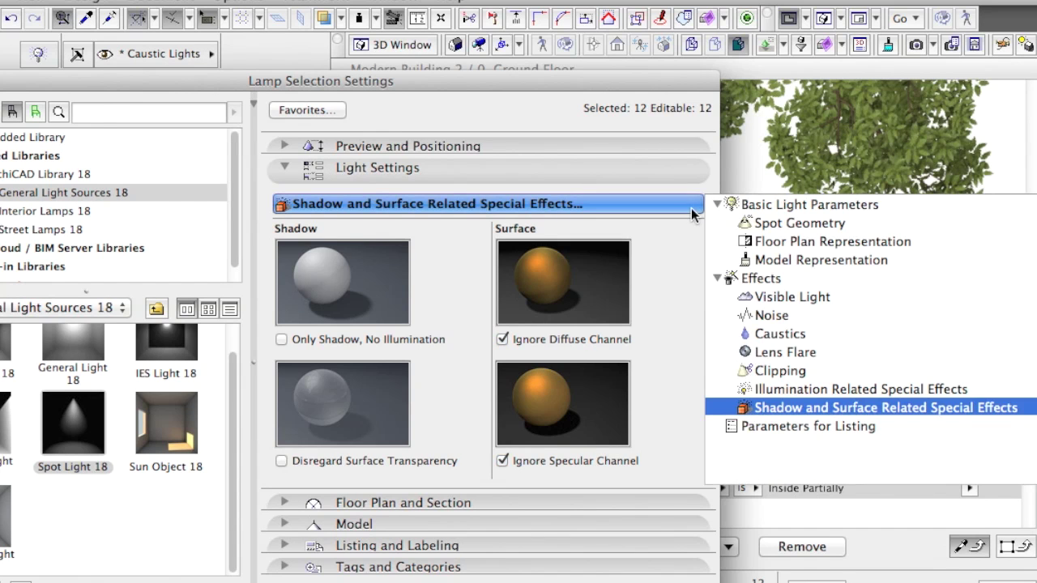
pyautogui.click(788, 392)
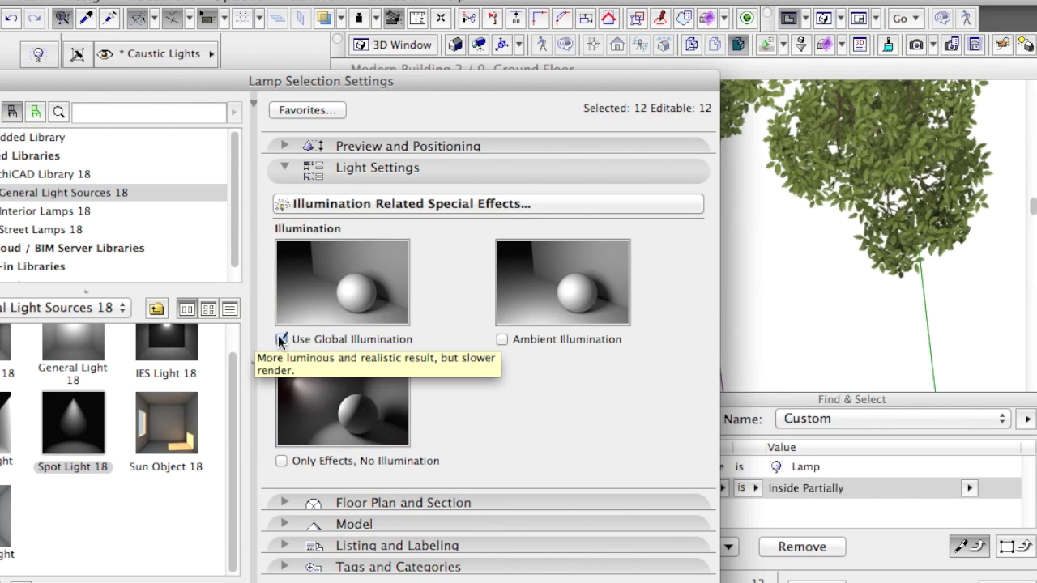
pyautogui.click(281, 340)
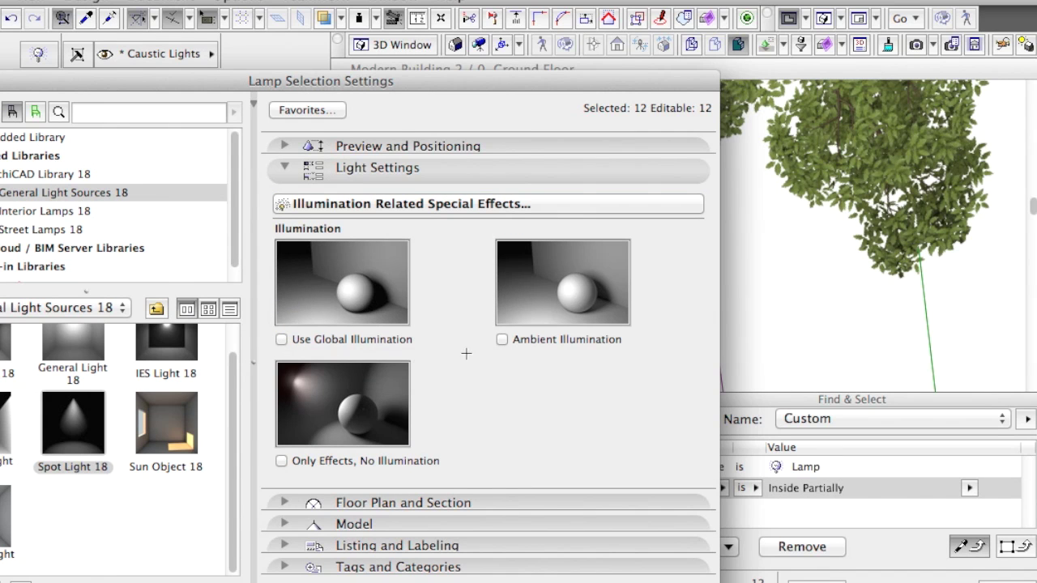
# Review the lamps' basic light parameters, including the main intensity, and apply the lamp settings.
pyautogui.click(585, 209)
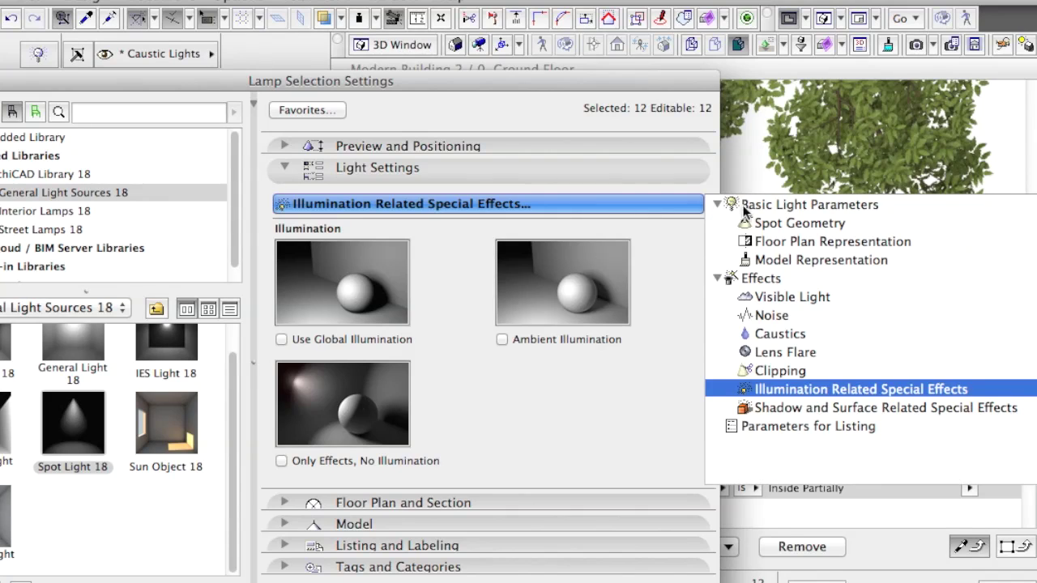
pyautogui.click(765, 206)
pyautogui.click(553, 264)
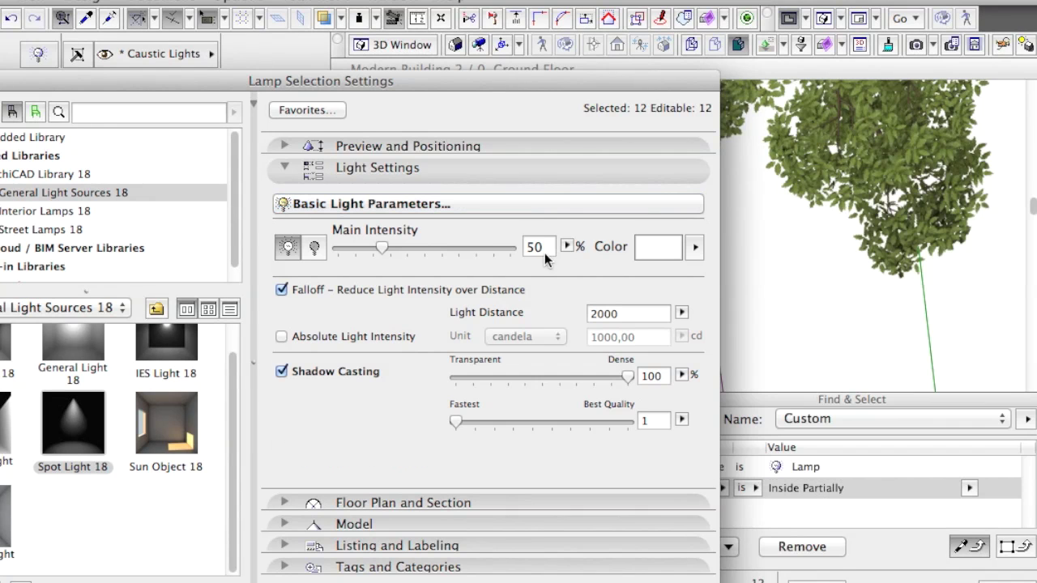
pyautogui.click(541, 248)
pyautogui.moveTo(541, 247); pyautogui.dragTo(519, 247)
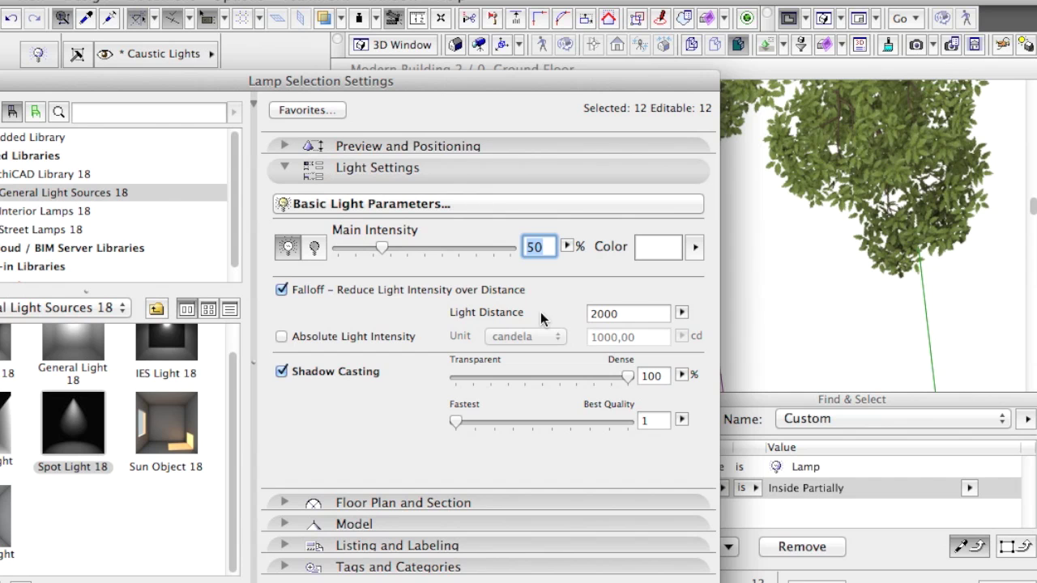
pyautogui.press('Return')
pyautogui.click(182, 0)
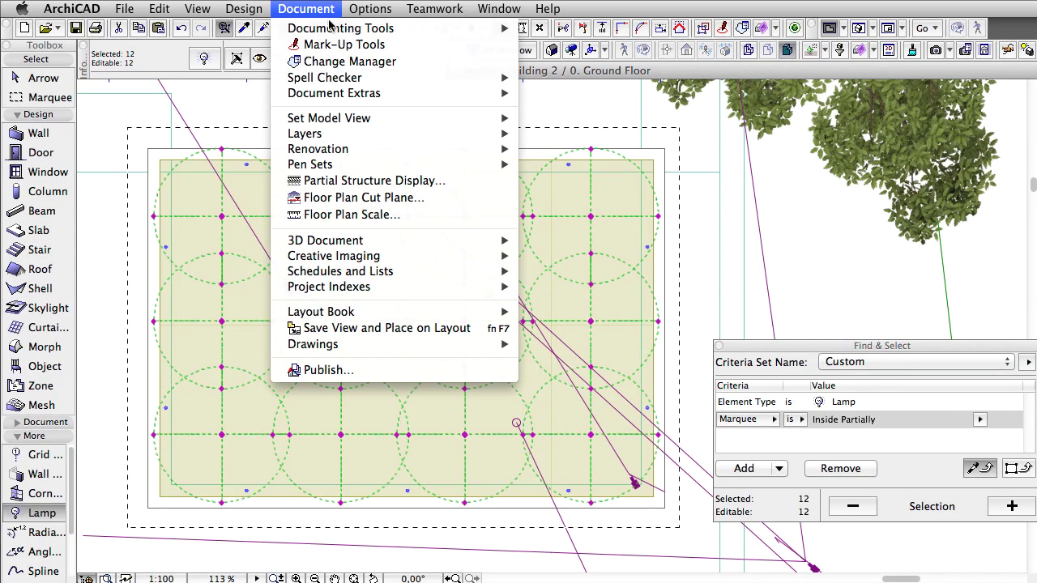
# Enable the Caustics effect in the detailed CineRender photorendering settings and open its strength value for editing.
pyautogui.moveTo(357, 256)
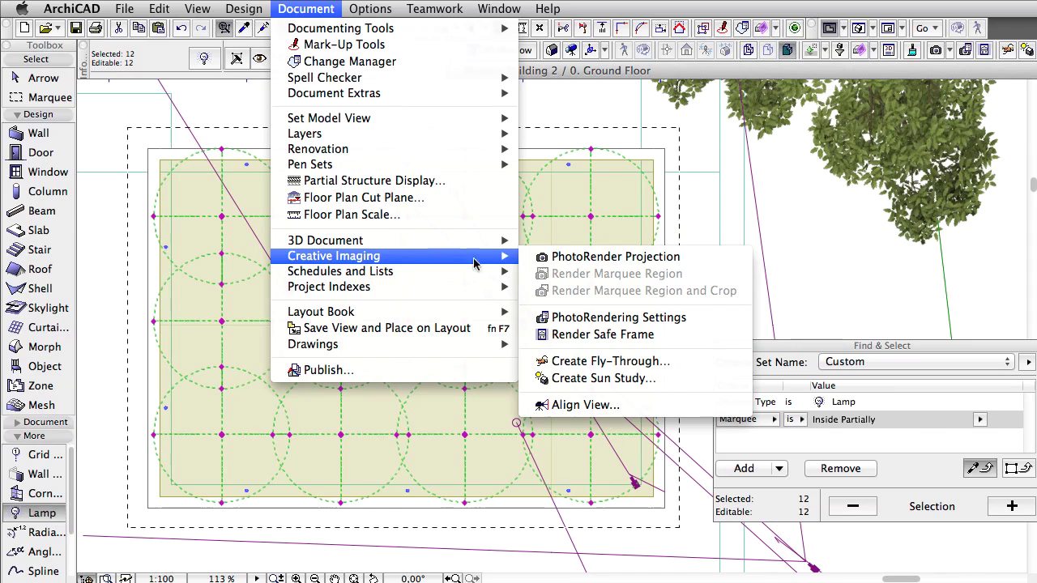
pyautogui.click(700, 318)
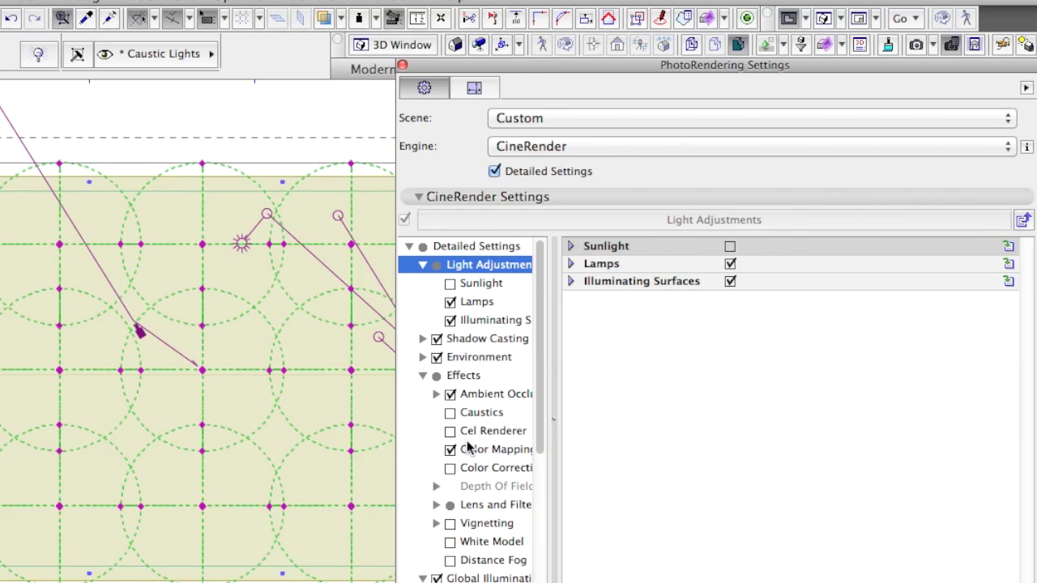
pyautogui.click(468, 413)
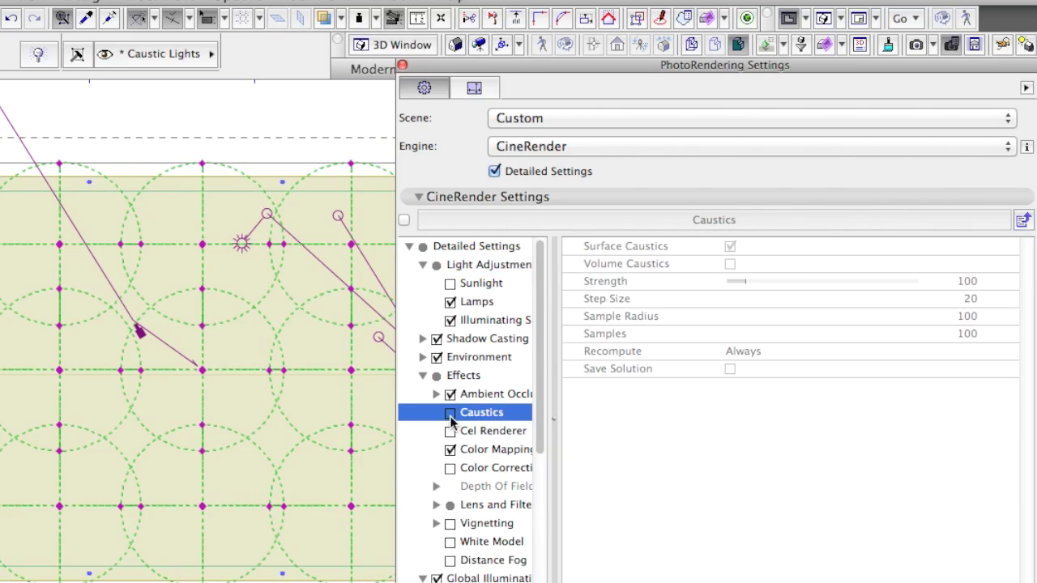
pyautogui.click(451, 414)
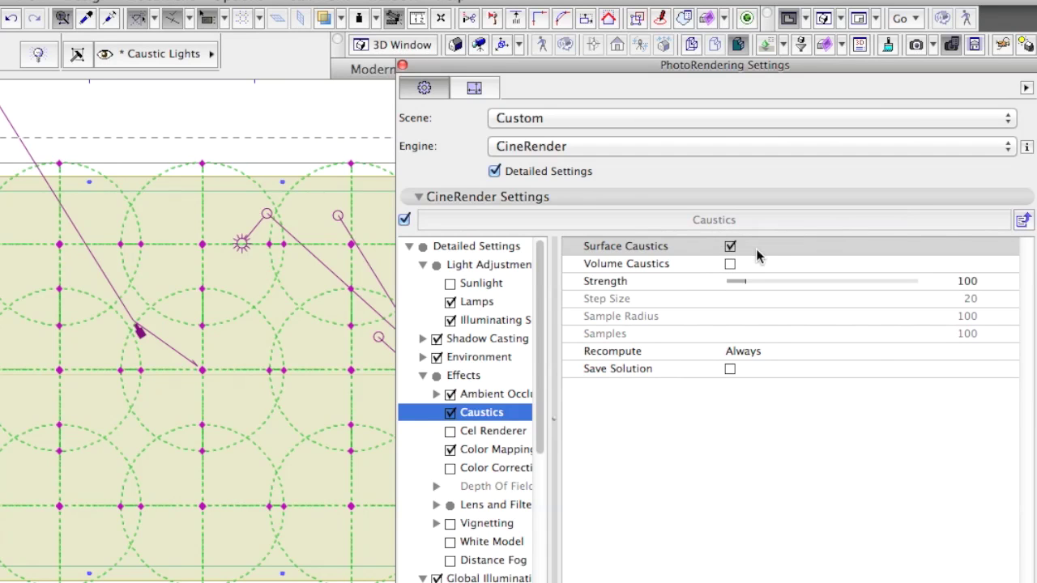
pyautogui.click(963, 282)
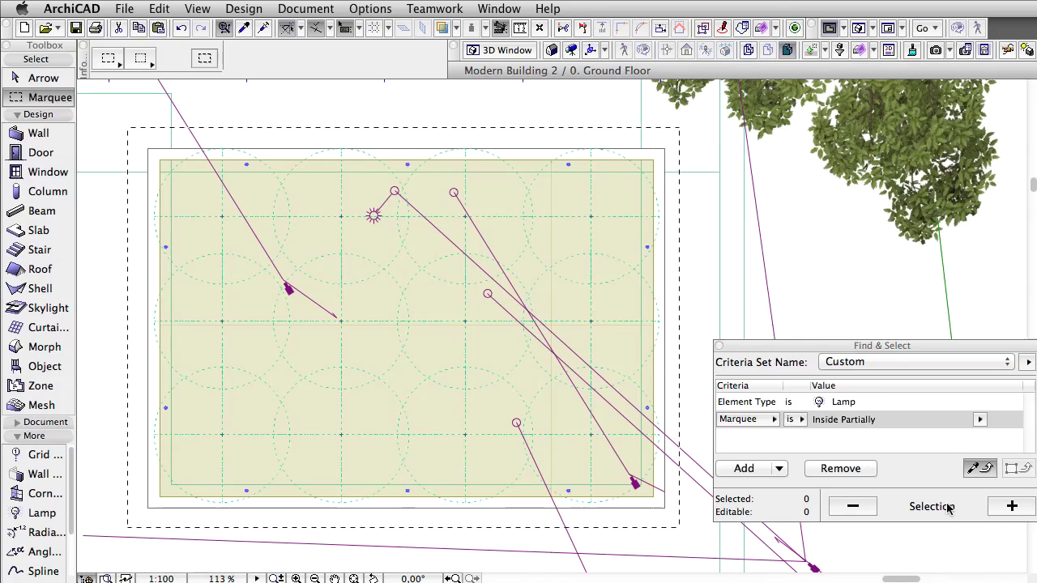
# Select all lamps lying partially inside the marquee around the pool.
pyautogui.click(1008, 509)
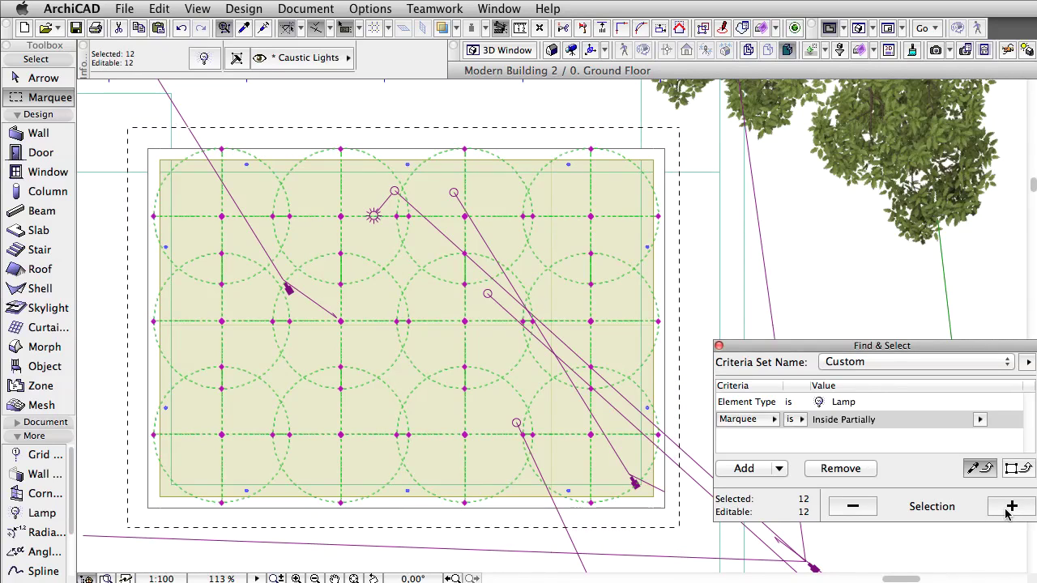